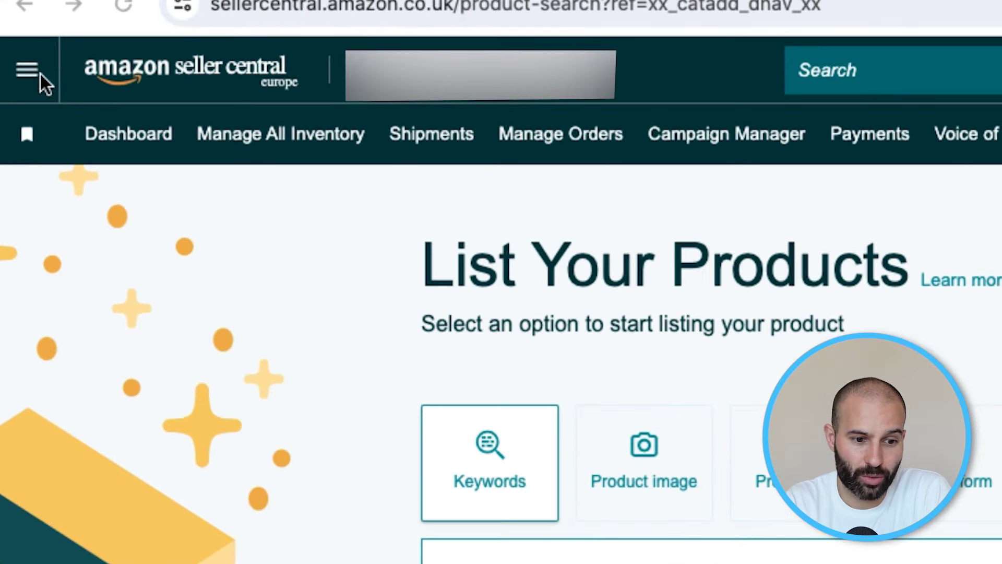
Step: Go to Advertising > Campaign Manager from the Seller Central menu and start a new campaign
click(31, 67)
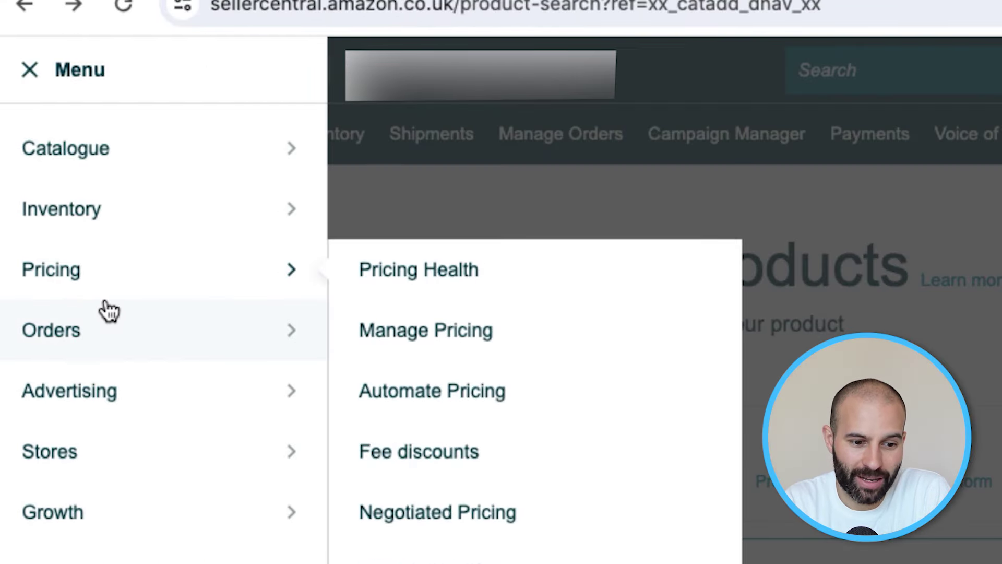
mouse_move(110, 399)
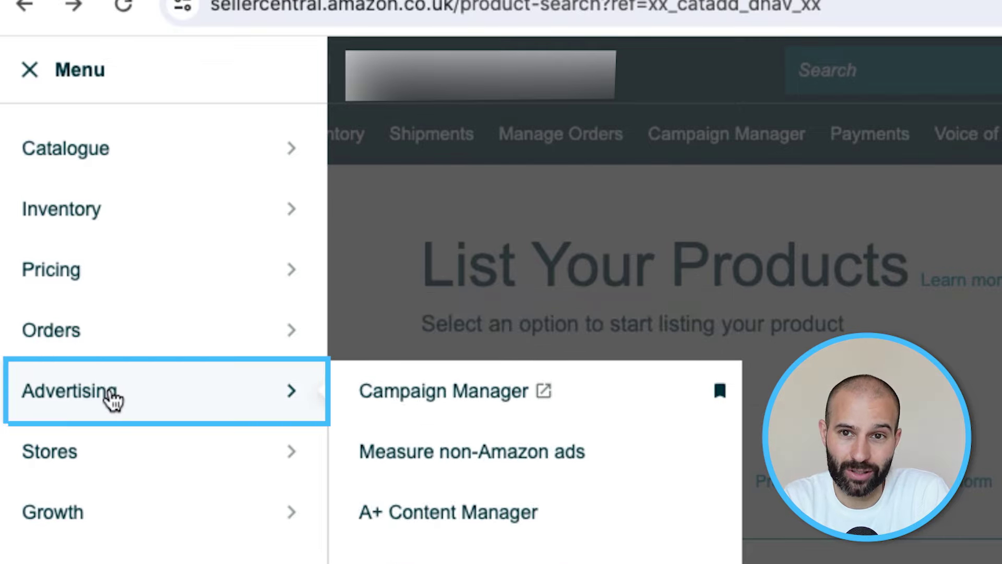
click(446, 410)
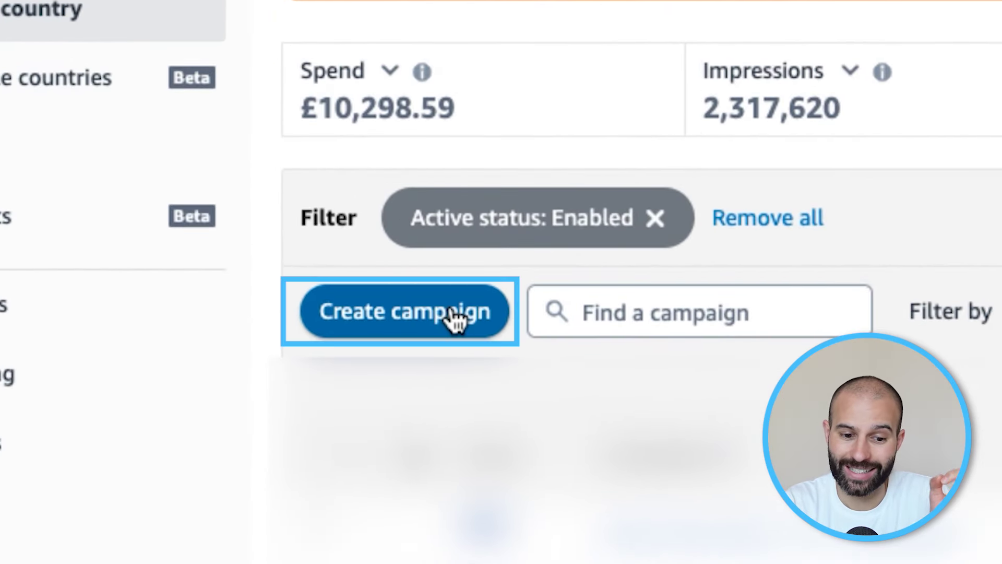
click(452, 317)
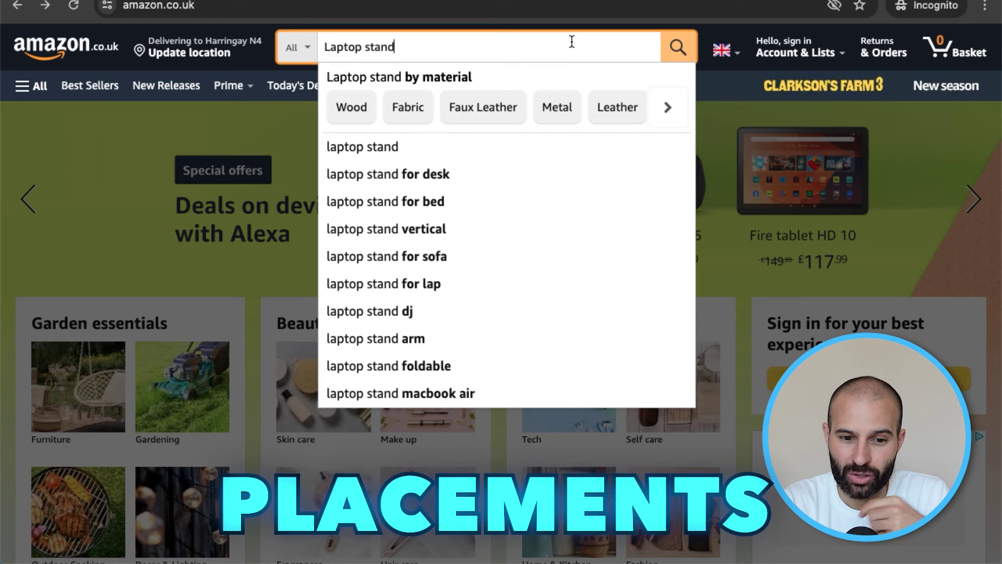
Step: Run the 'Laptop stand' search on Amazon.co.uk and scroll through the results
key(Return)
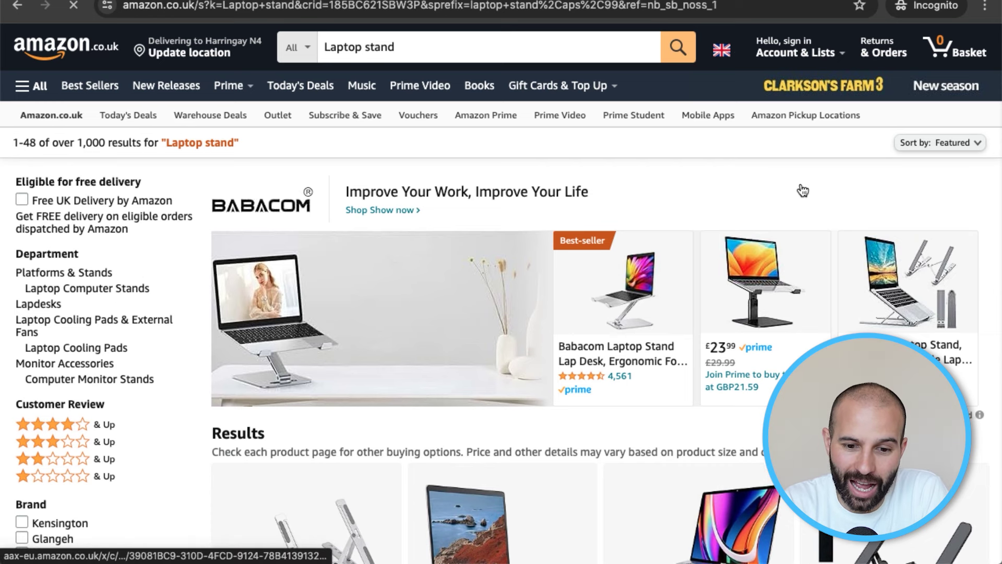
scroll(802, 191, down, 5)
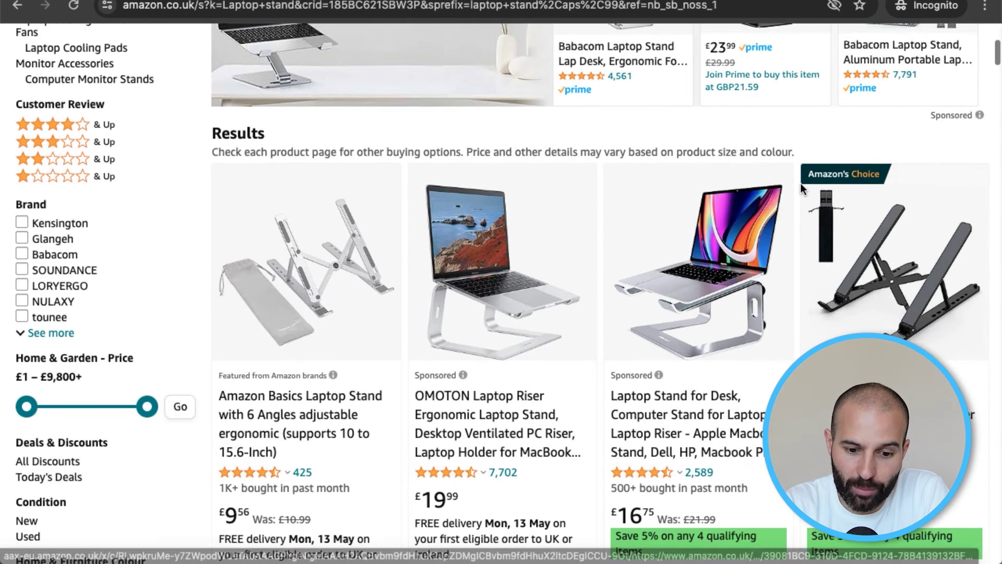
scroll(802, 185, down, 1)
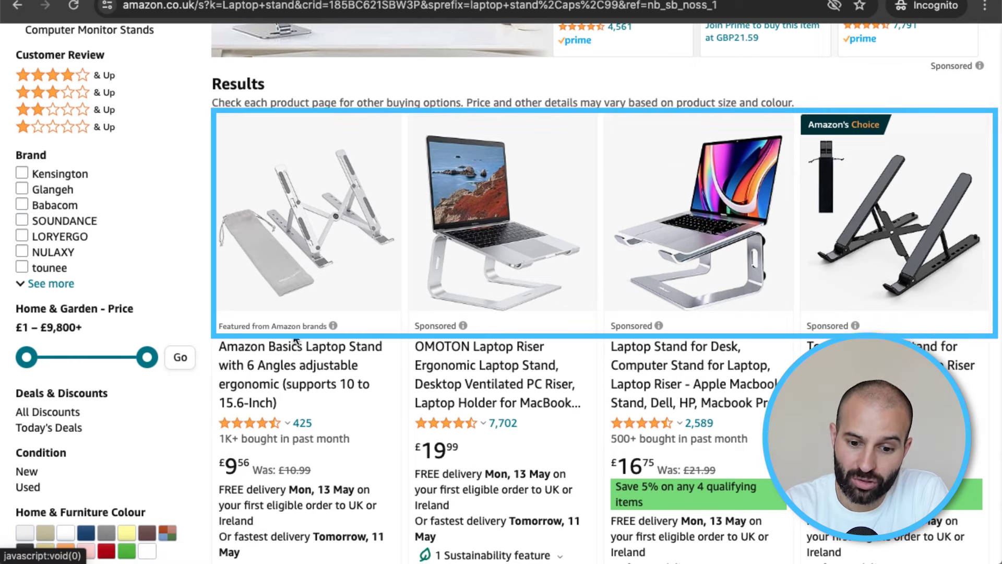
Step: Check the Sponsored ad explanations for the OMOTON, third and fourth results
click(439, 325)
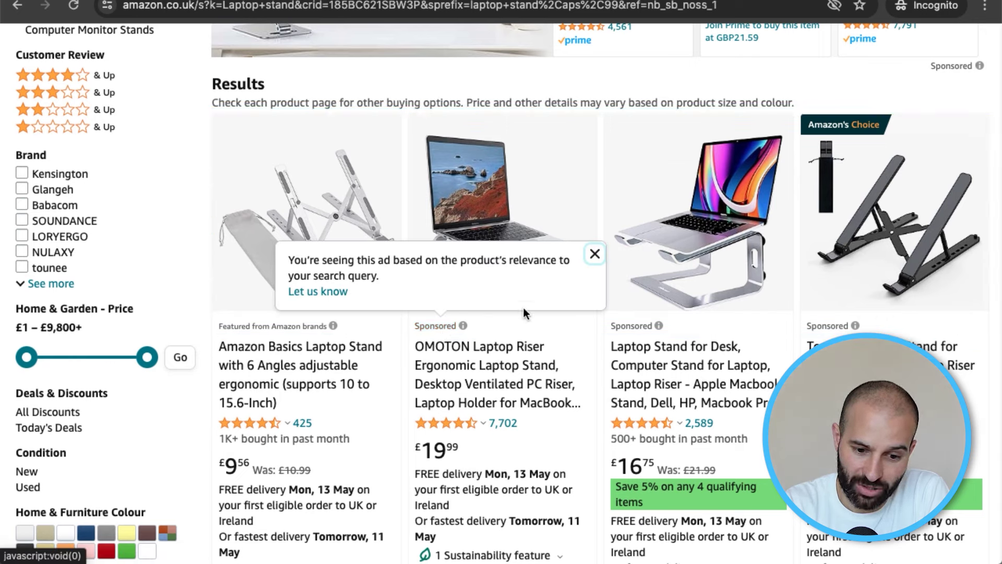
click(638, 326)
click(835, 327)
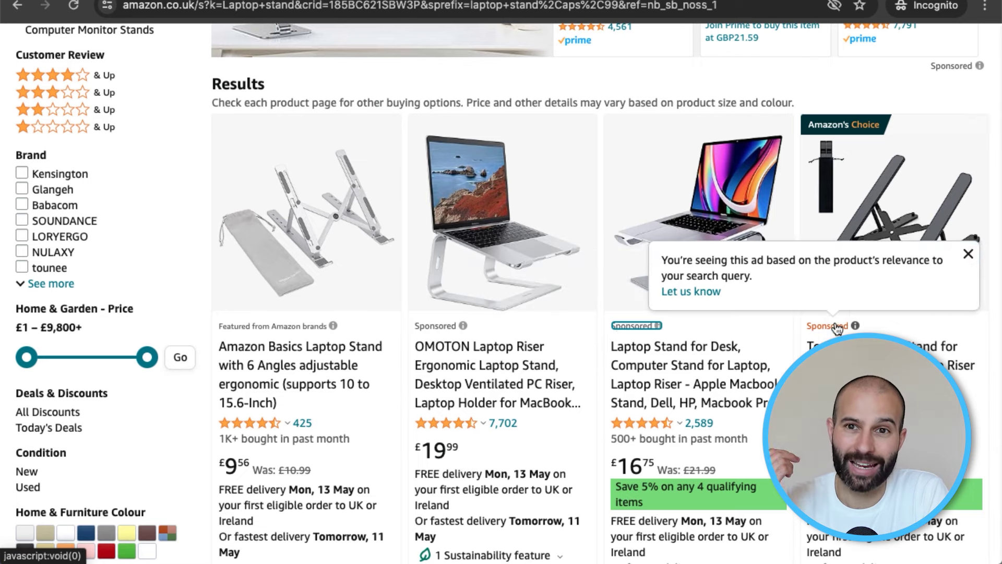
click(642, 329)
click(436, 329)
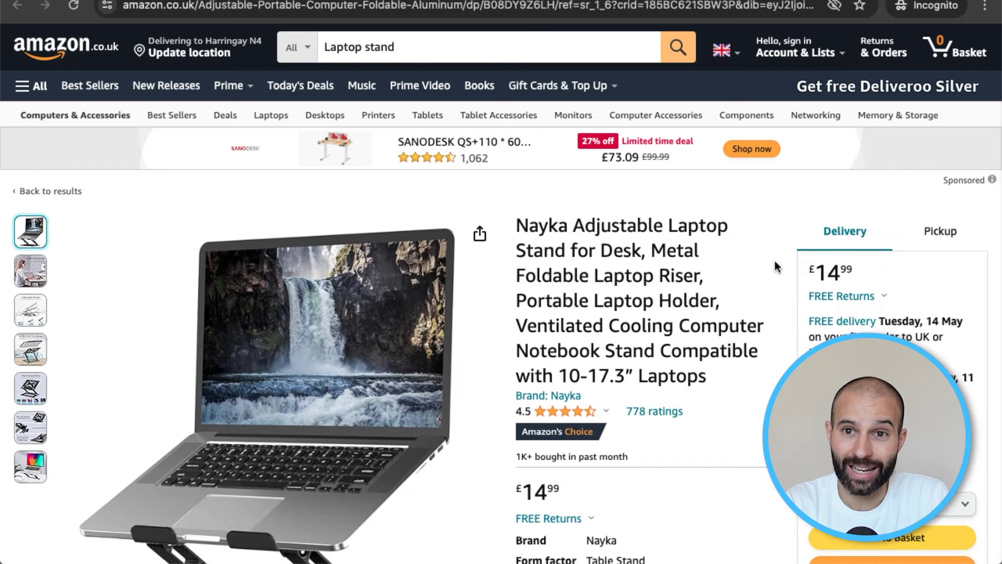
Step: Scroll down the Nayka Adjustable Laptop Stand page to review its details
scroll(776, 267, down, 20)
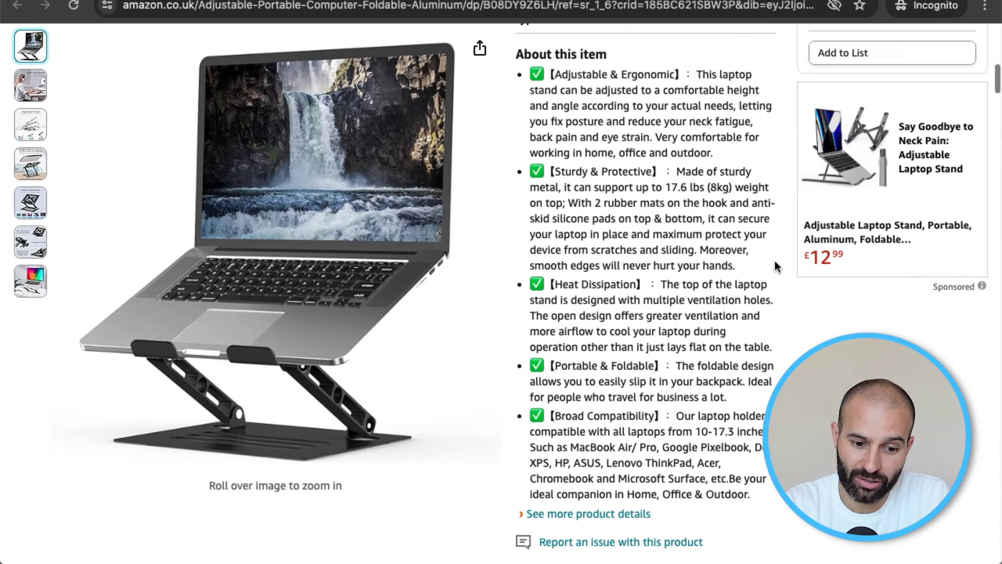
scroll(776, 266, down, 5)
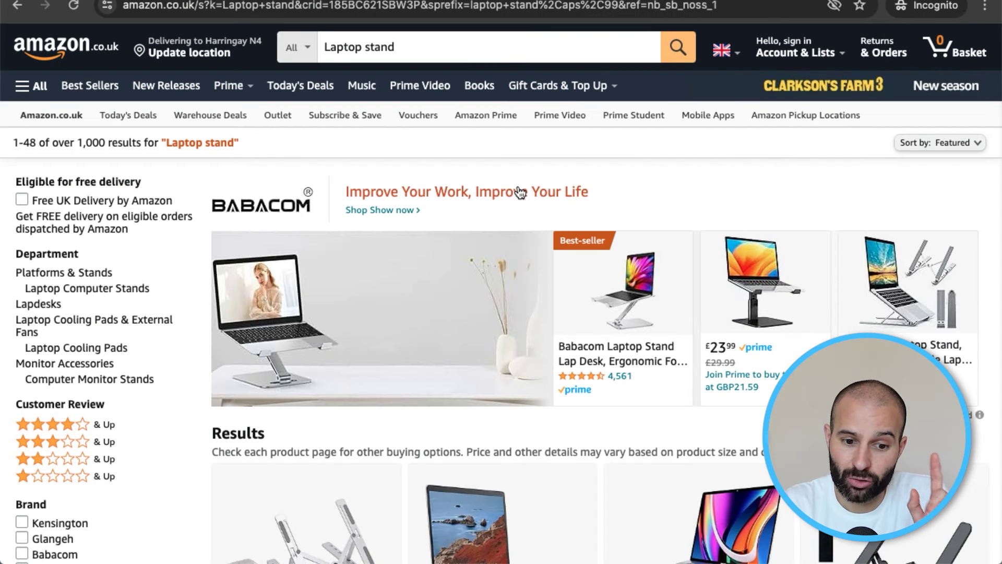
scroll(501, 335, down, 4)
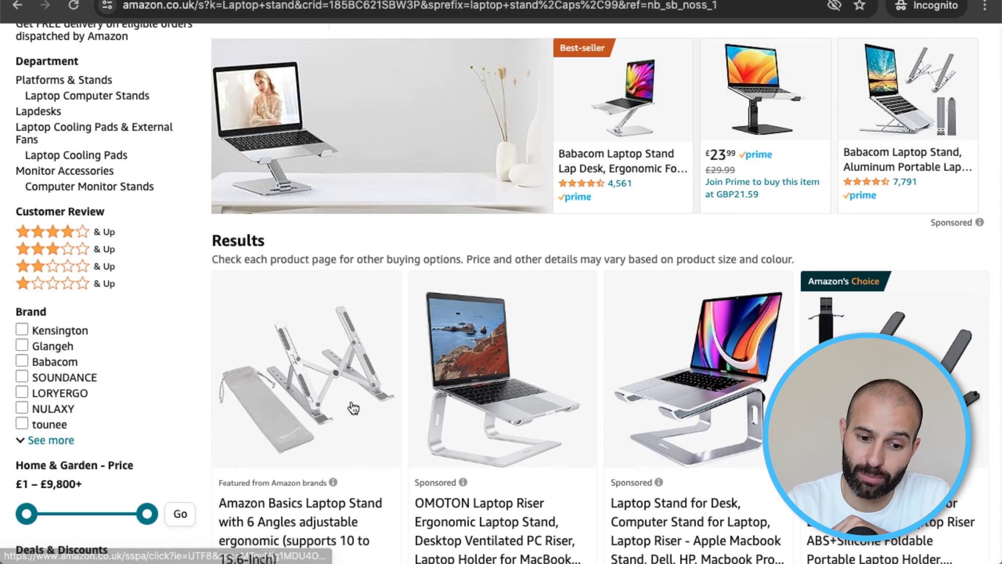
scroll(501, 292, up, 3)
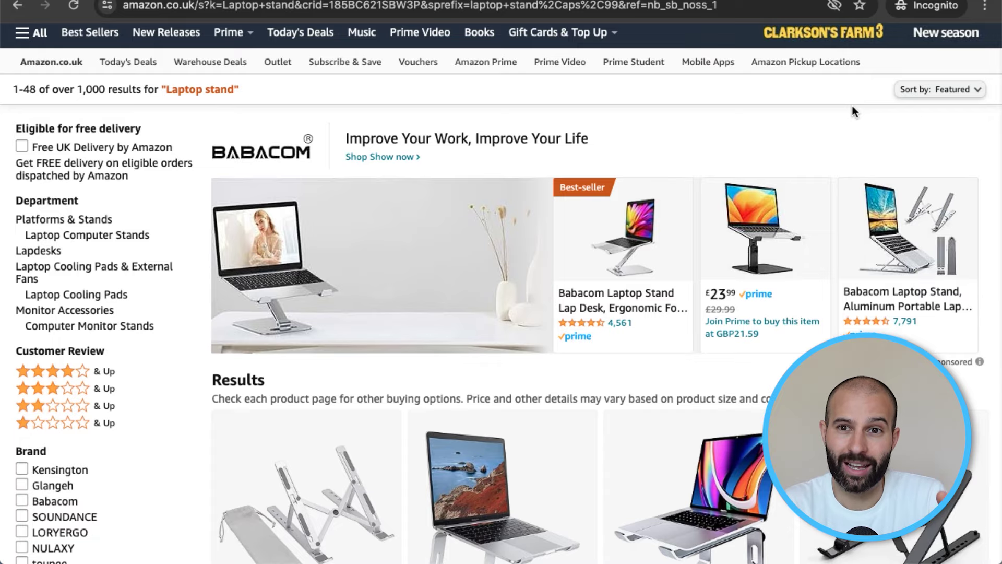
scroll(852, 107, up, 2)
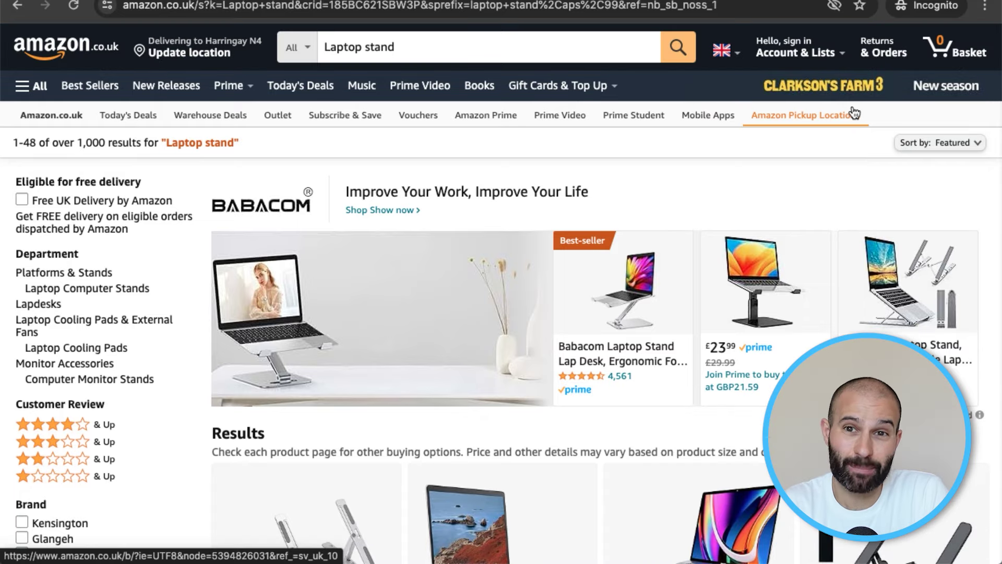
scroll(845, 129, down, 15)
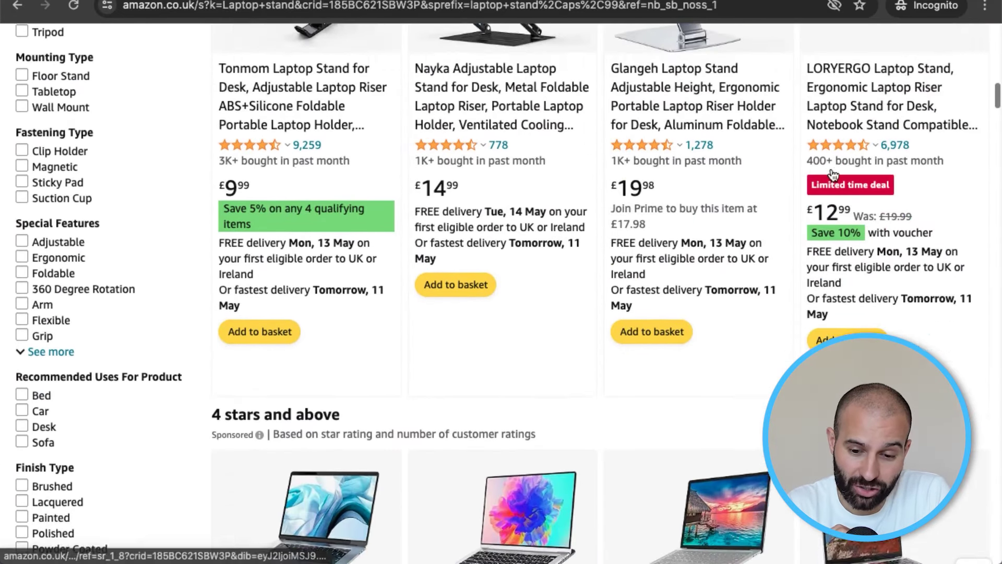
scroll(834, 174, down, 10)
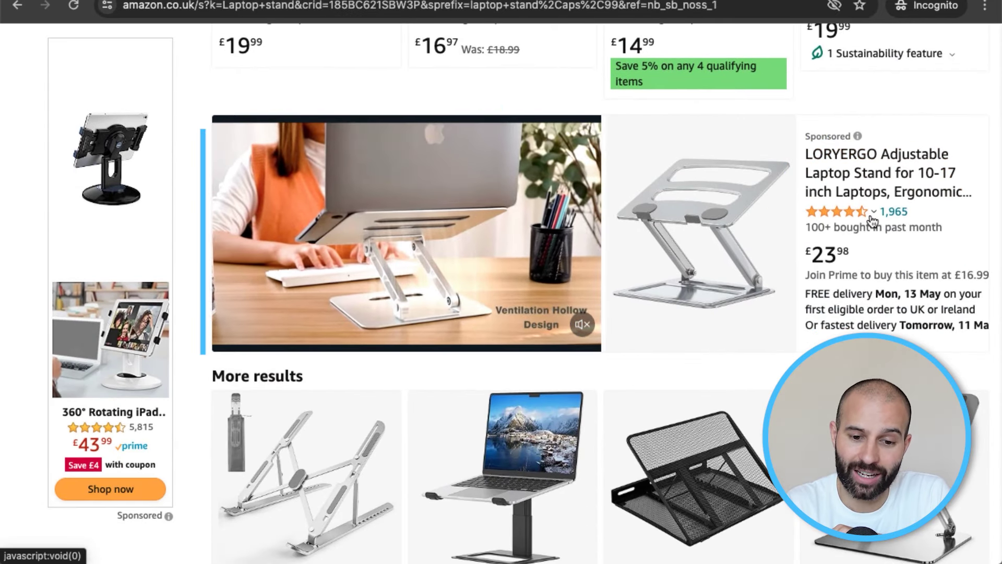
mouse_move(841, 212)
click(960, 238)
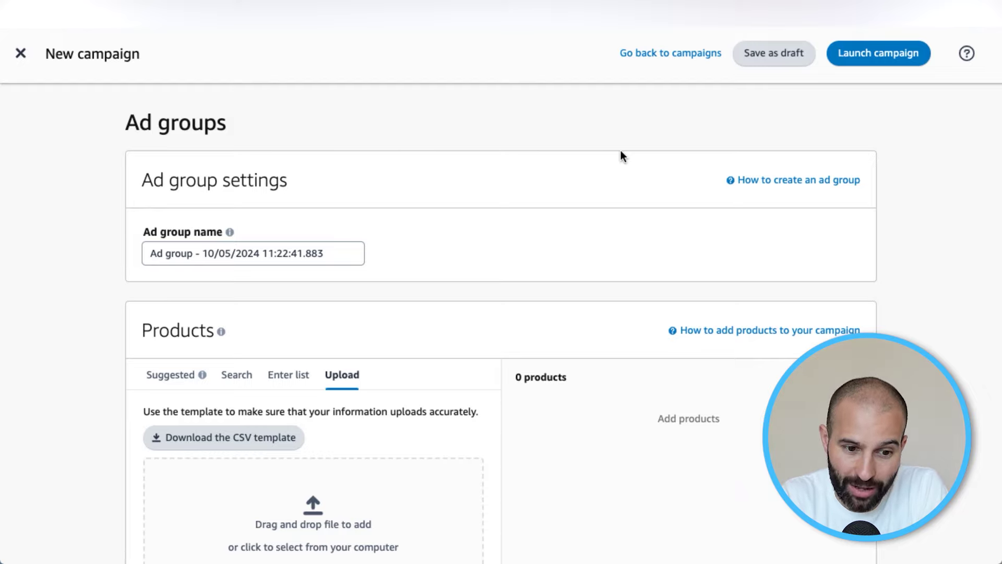
Step: Scroll past Campaign bidding strategy and Settings to the Ad groups section
scroll(622, 156, down, 10)
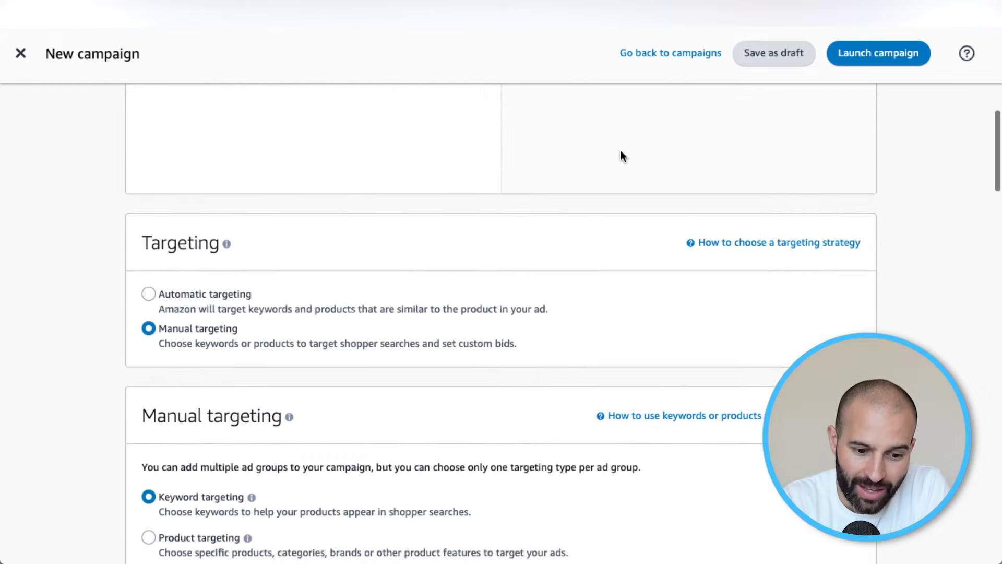
scroll(621, 156, down, 1)
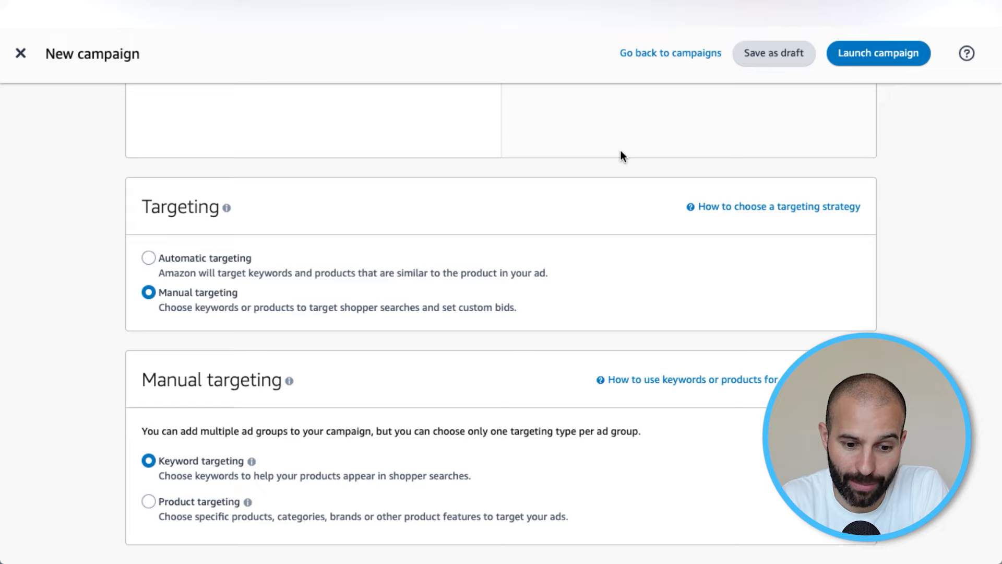
scroll(621, 152, down, 15)
scroll(621, 151, down, 5)
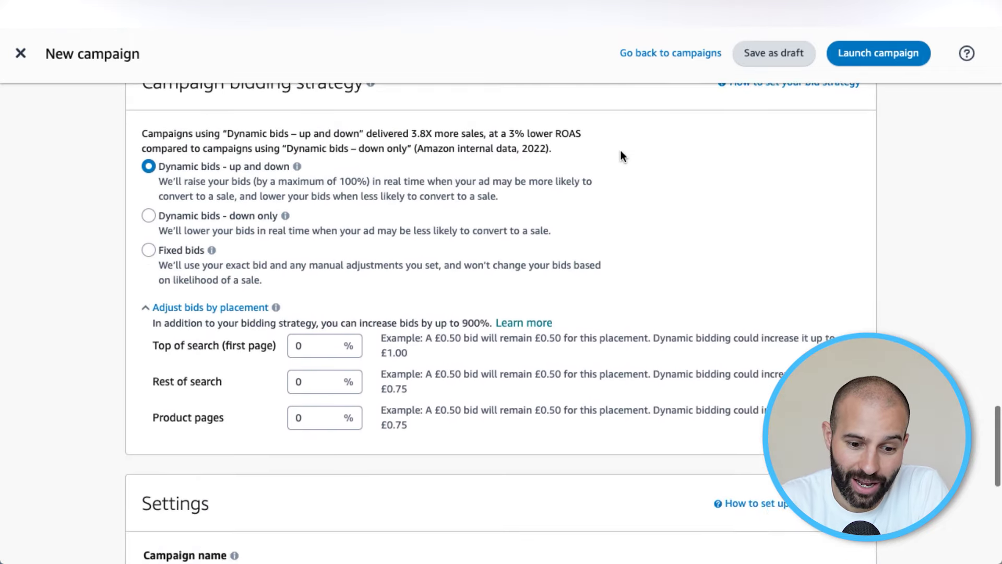
scroll(620, 149, down, 5)
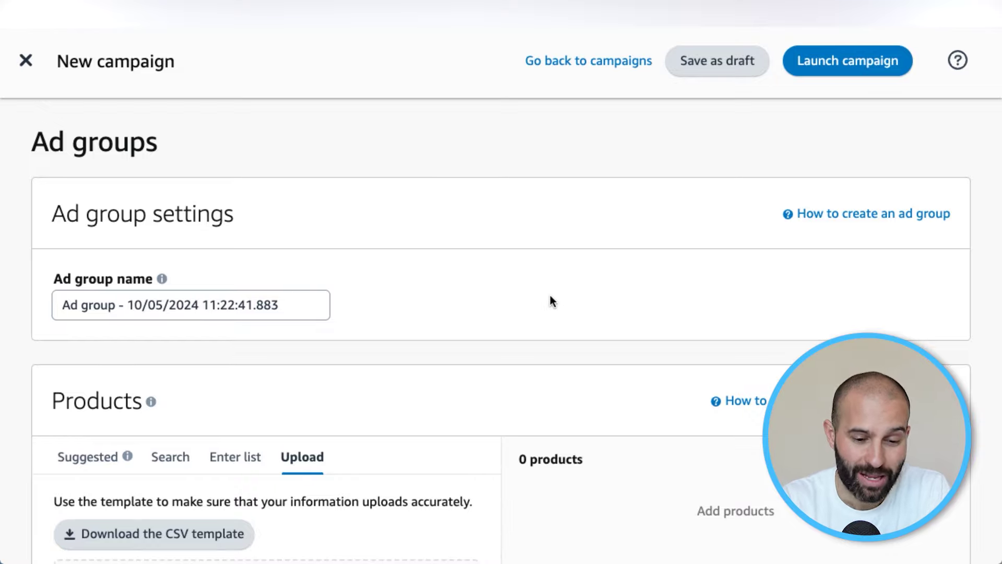
Step: Replace the default timestamp ad group name with 'Laptop stand - SP - Manual KW'
click(459, 325)
key(ctrl+a)
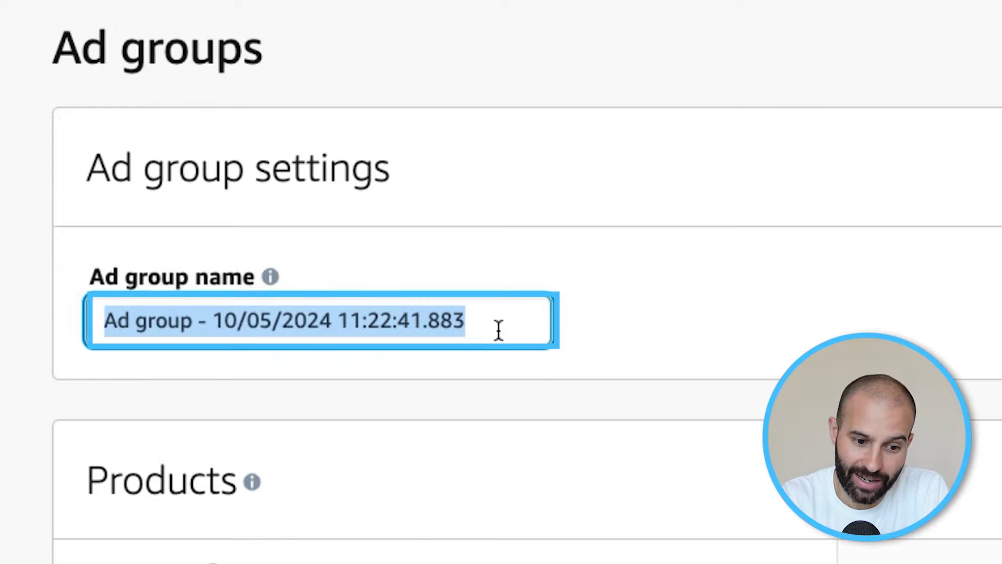
text(Lap)
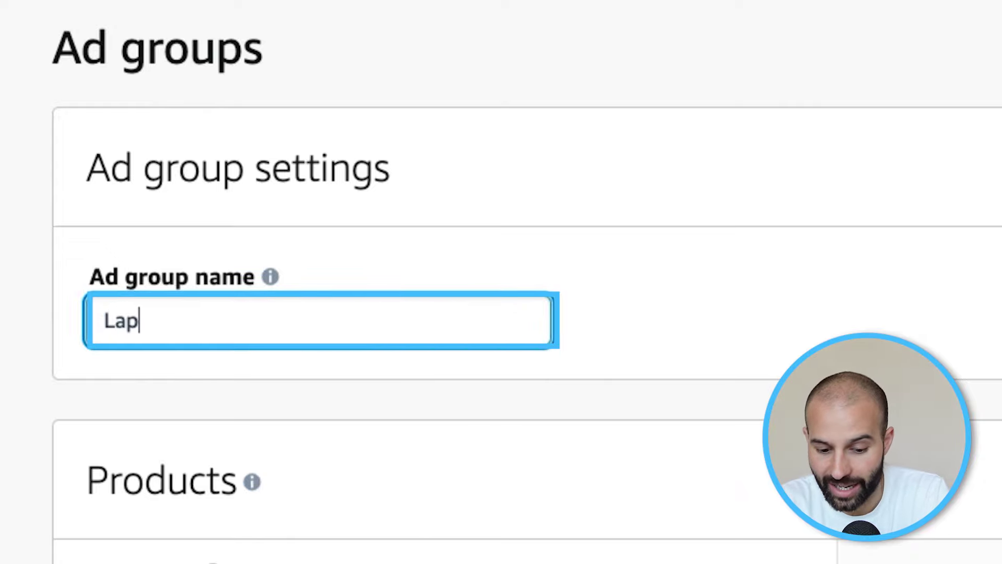
text(top stand)
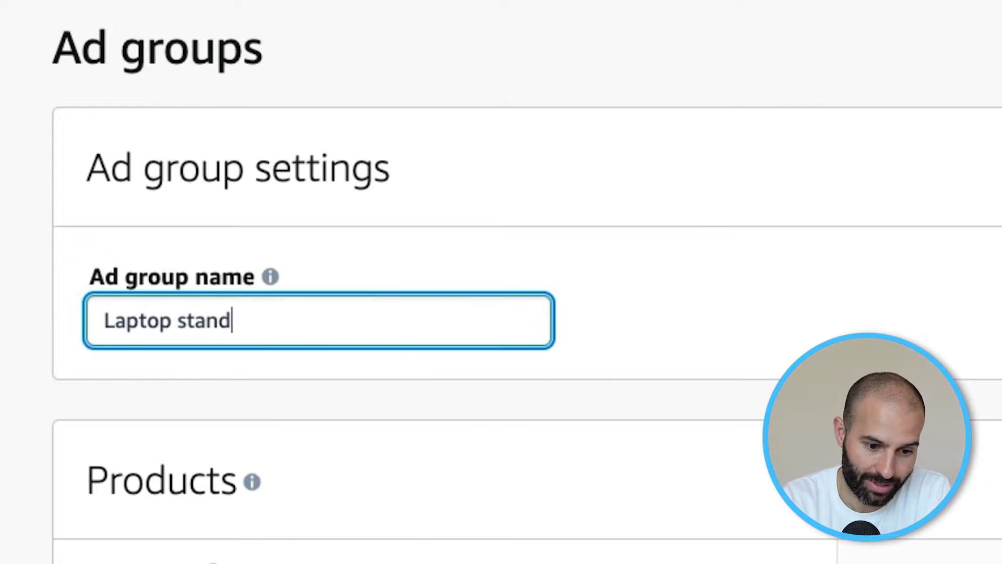
text( -)
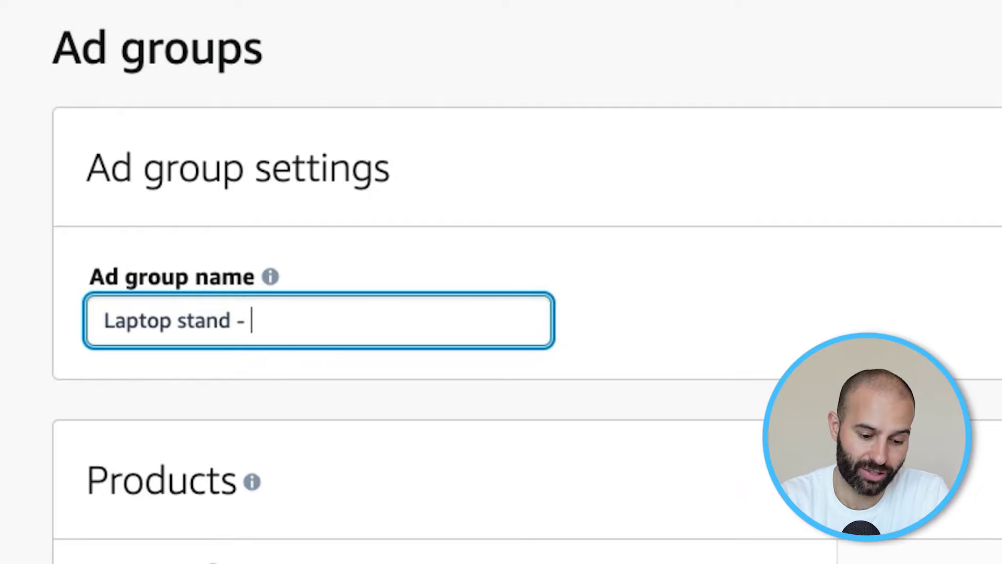
text(S)
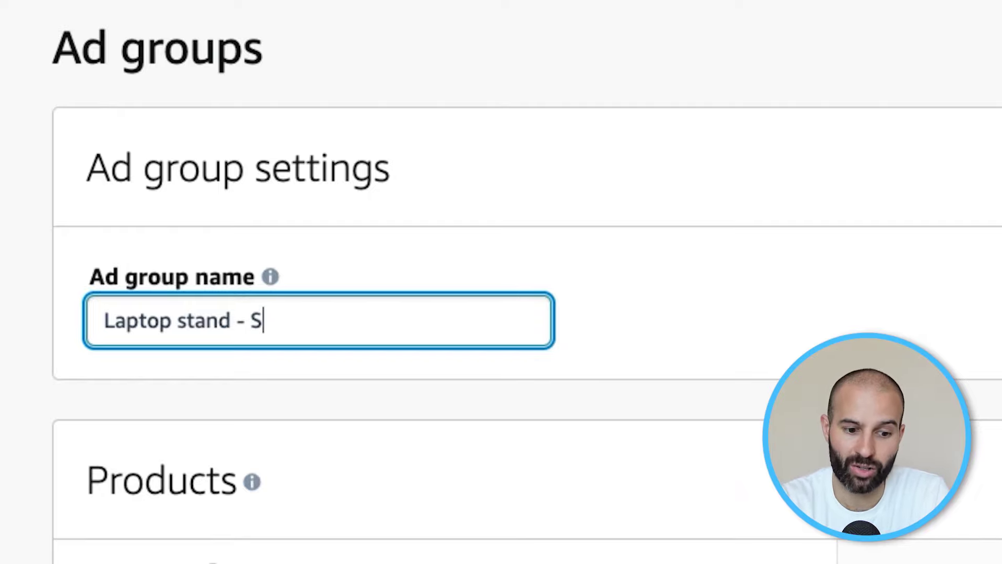
text(P -)
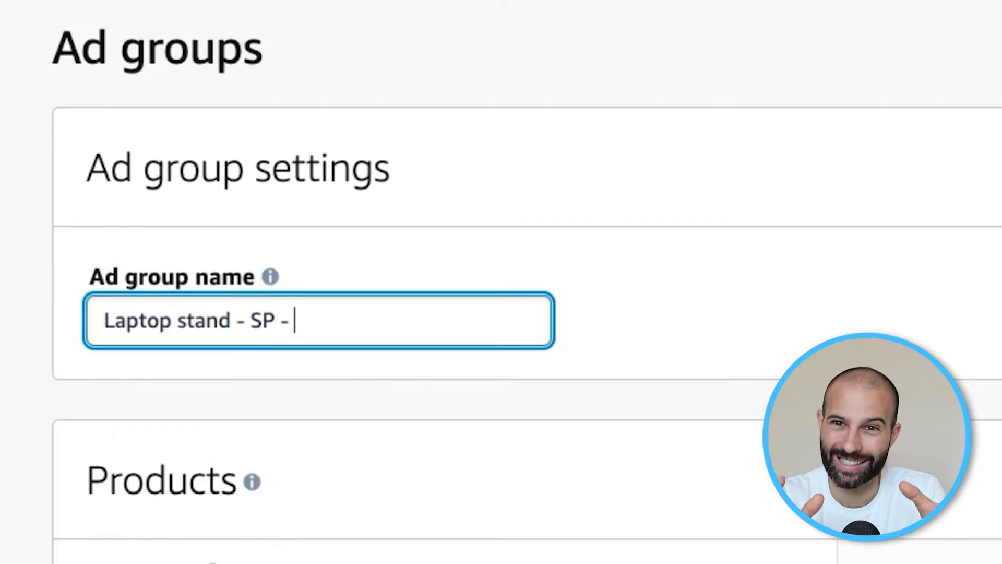
text(Manual KW)
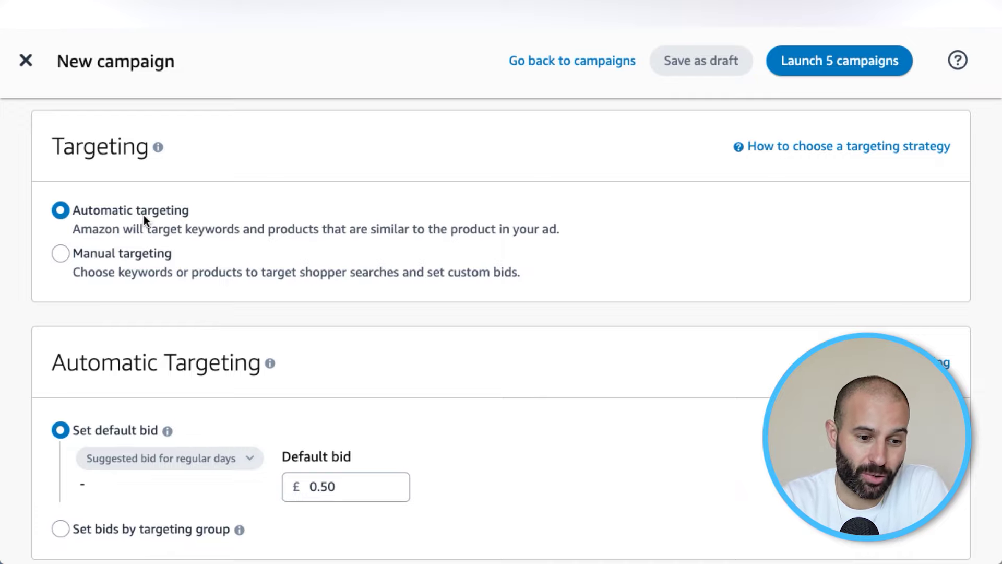
Step: Set the campaign's targeting to Manual, using Keyword targeting
click(60, 255)
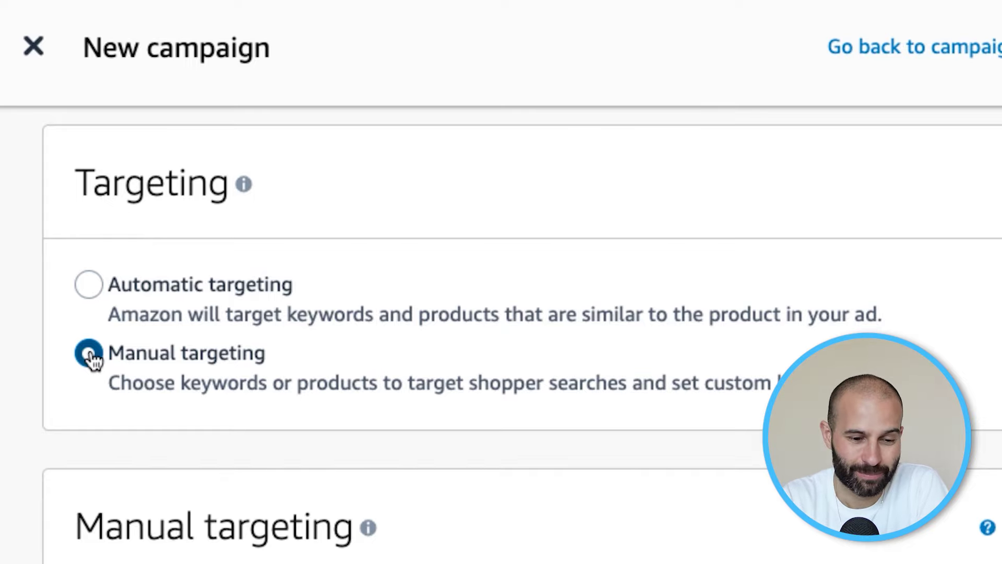
scroll(622, 284, down, 4)
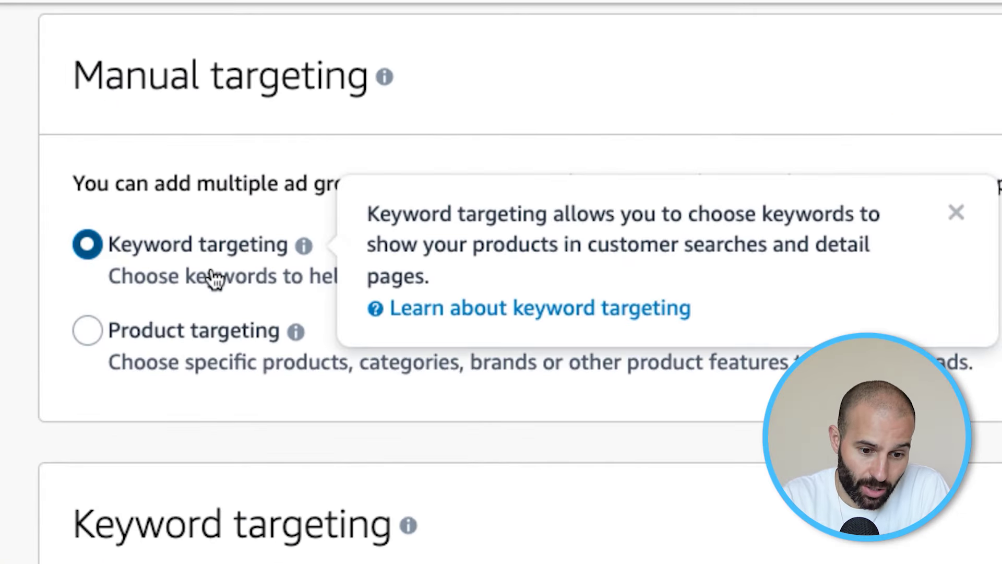
click(183, 258)
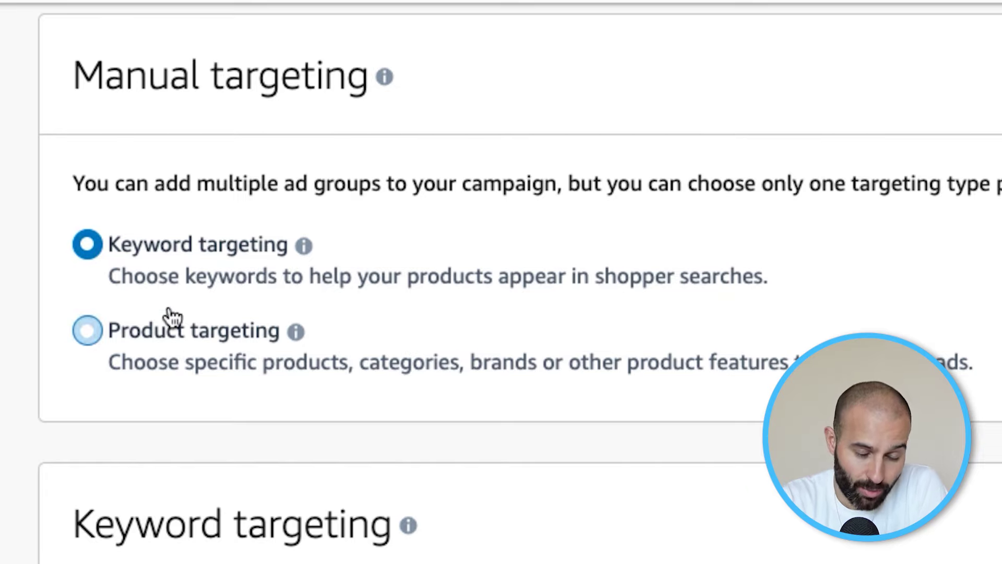
click(138, 337)
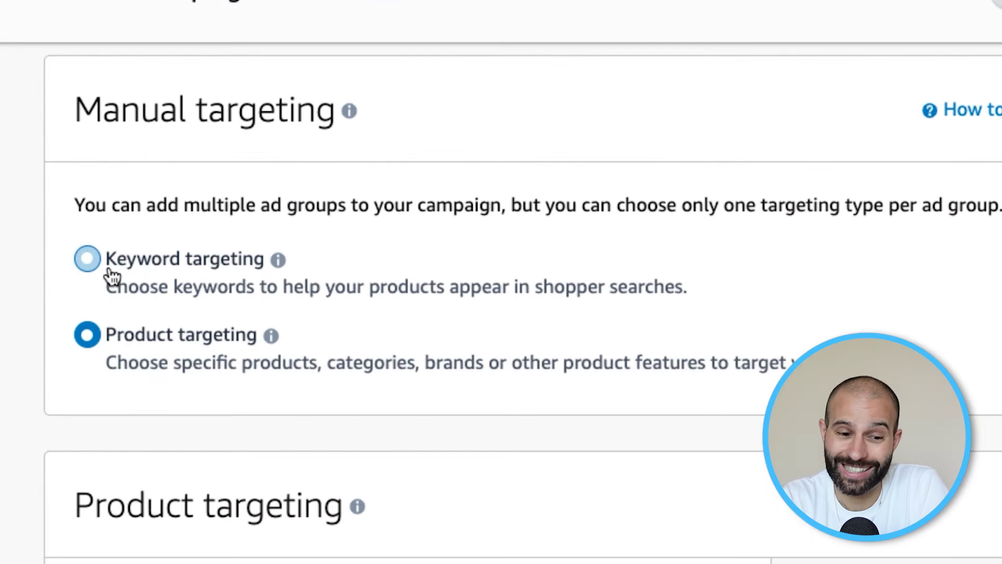
click(109, 271)
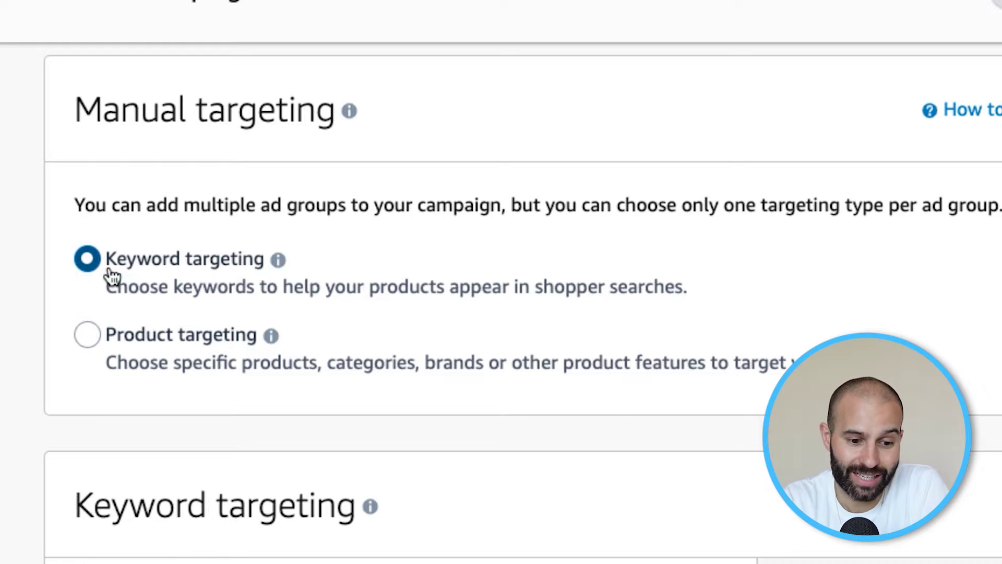
scroll(112, 275, down, 8)
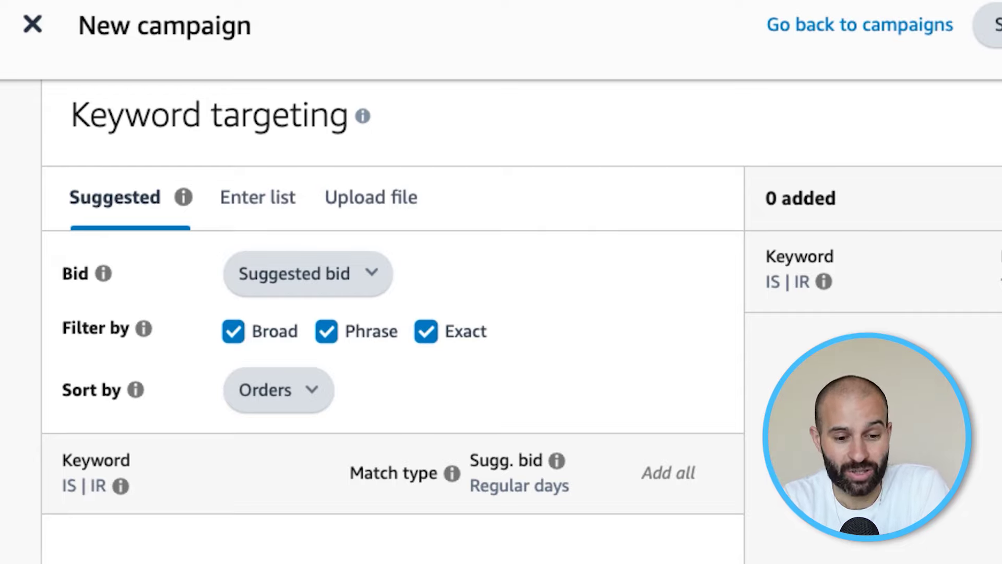
Step: Use the Enter list tab for keywords and view the Suggested, Custom and Default bid options
click(252, 208)
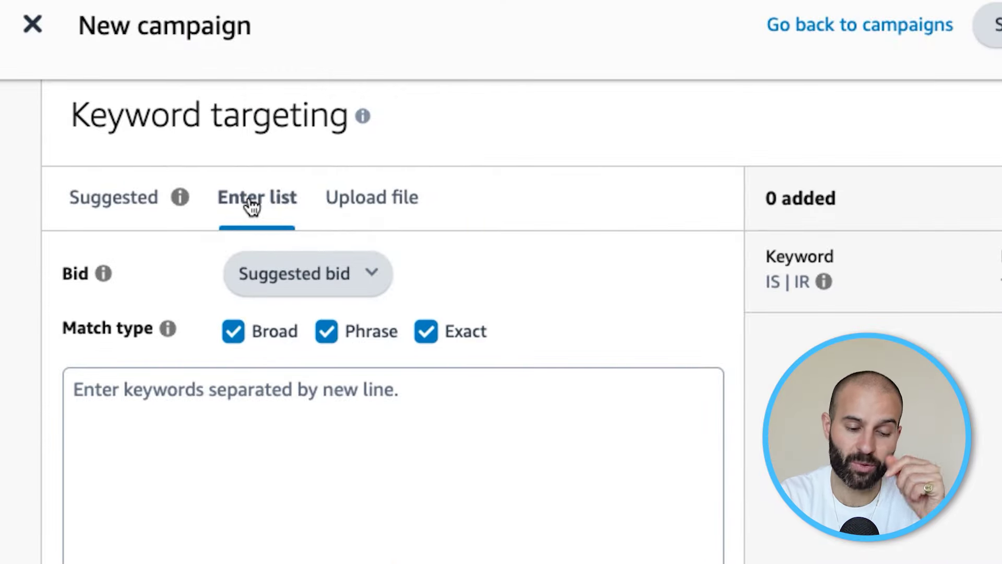
click(182, 404)
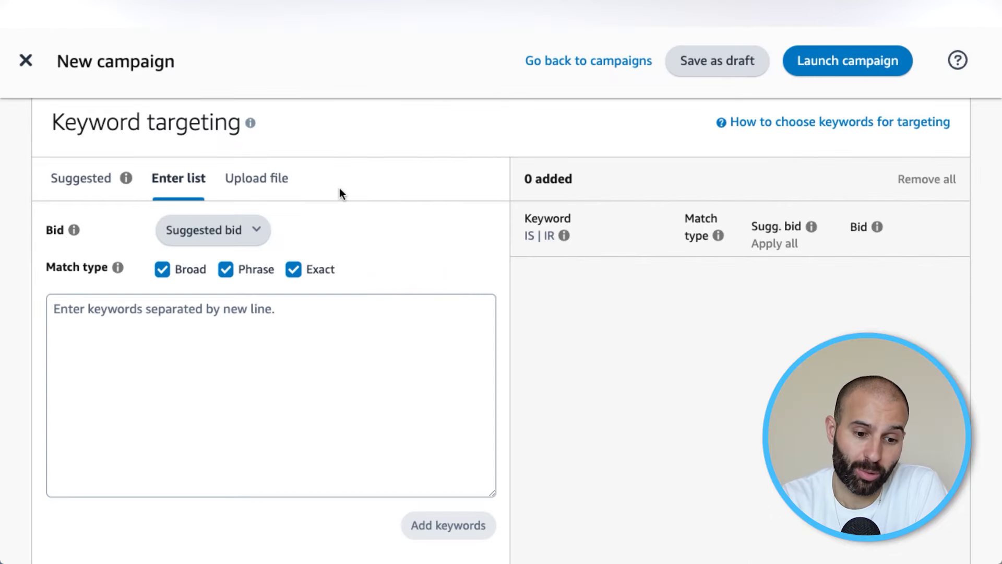
click(262, 230)
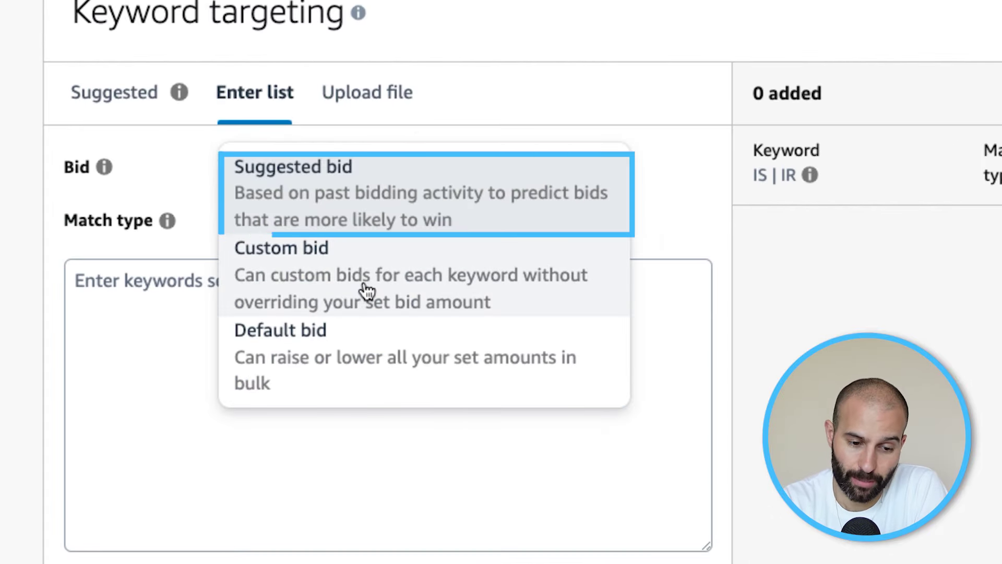
click(496, 128)
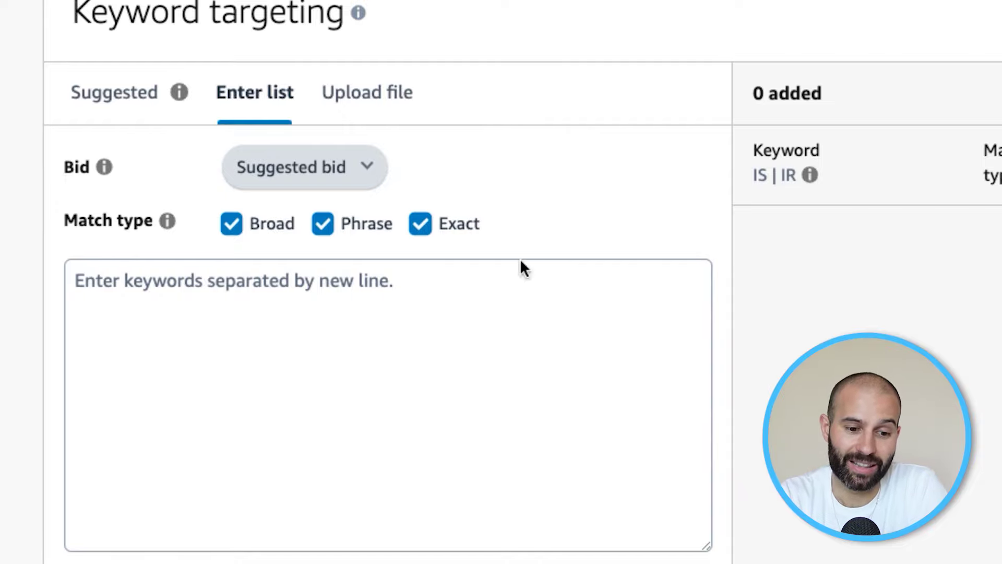
click(348, 175)
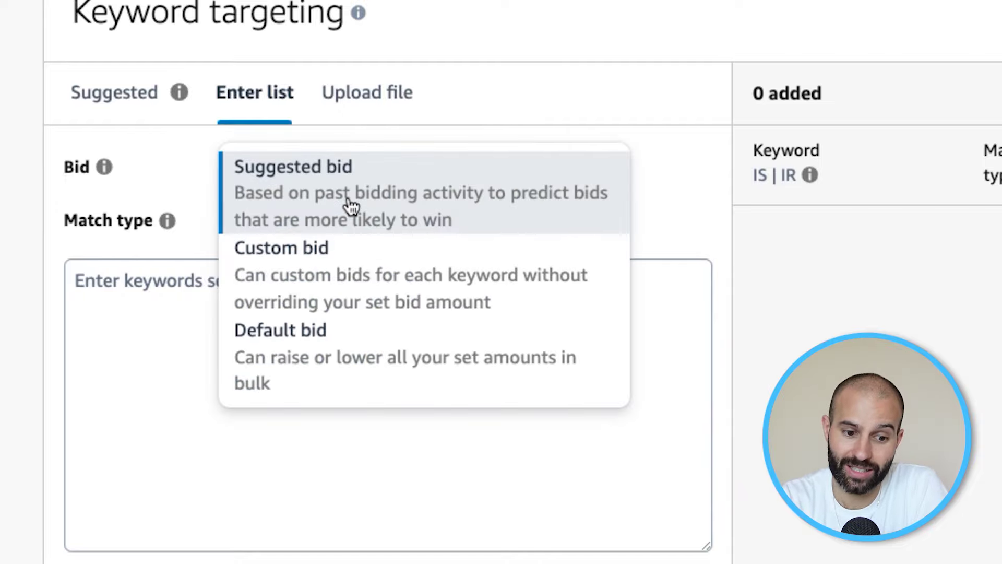